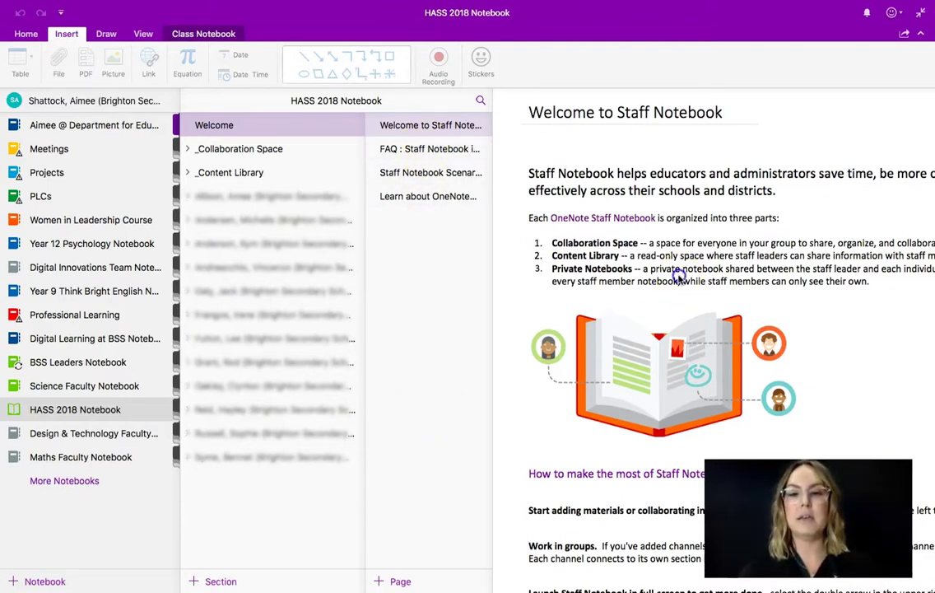
# Switch to full-page view so only the Welcome to Staff Notebook page is visible.
pyautogui.press('ctrl+super+g')
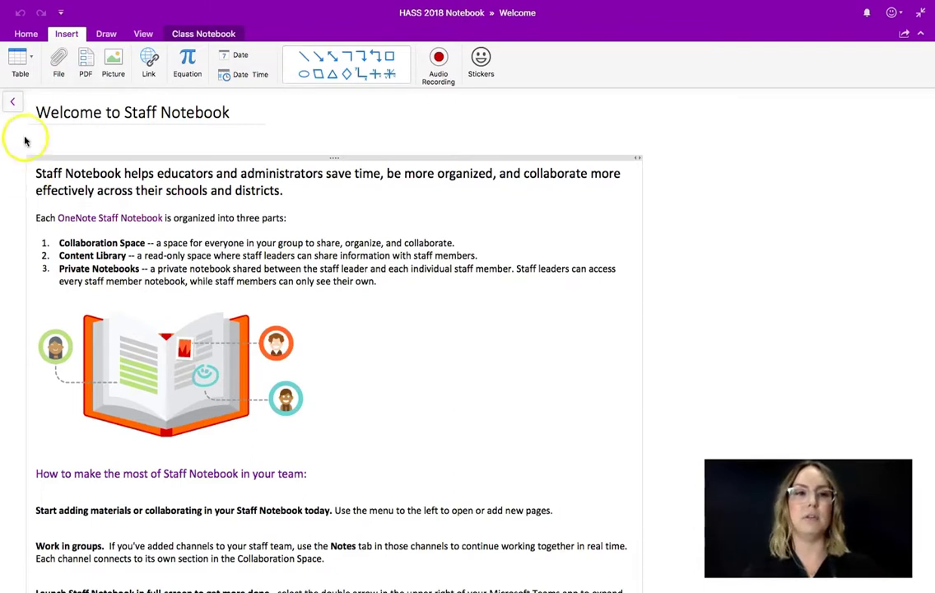
# Restore the notebook, section and page lists and make the notebook list narrower.
pyautogui.click(13, 102)
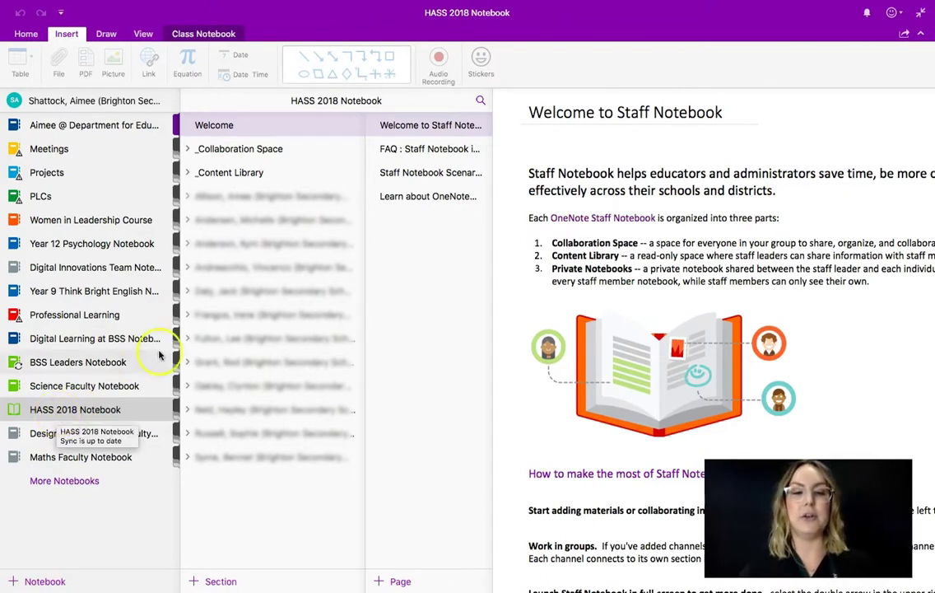
pyautogui.moveTo(180, 342); pyautogui.dragTo(143, 339)
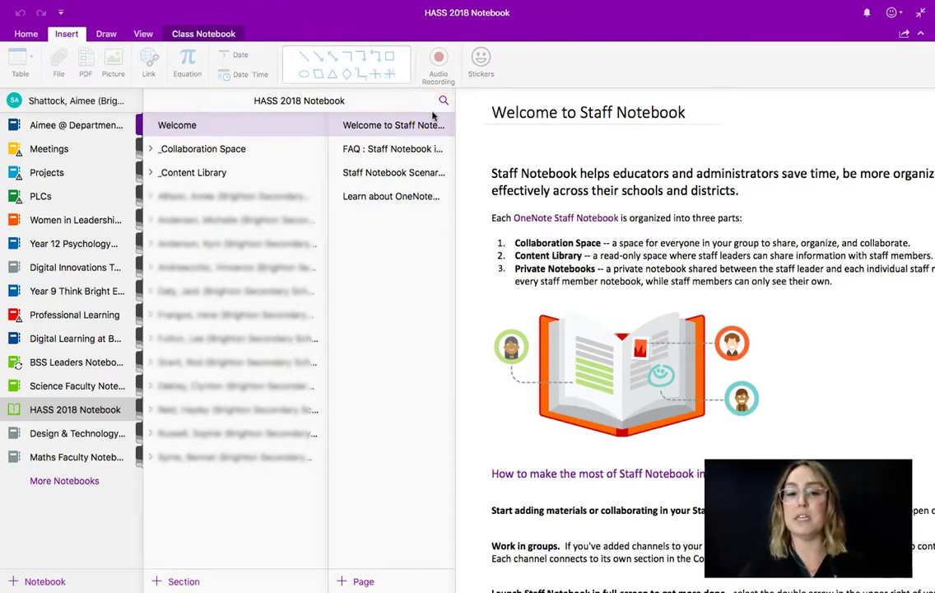
# Browse the FAQ, Scenarios in Education and Learn about OneNote Class Notebooks pages.
pyautogui.click(387, 148)
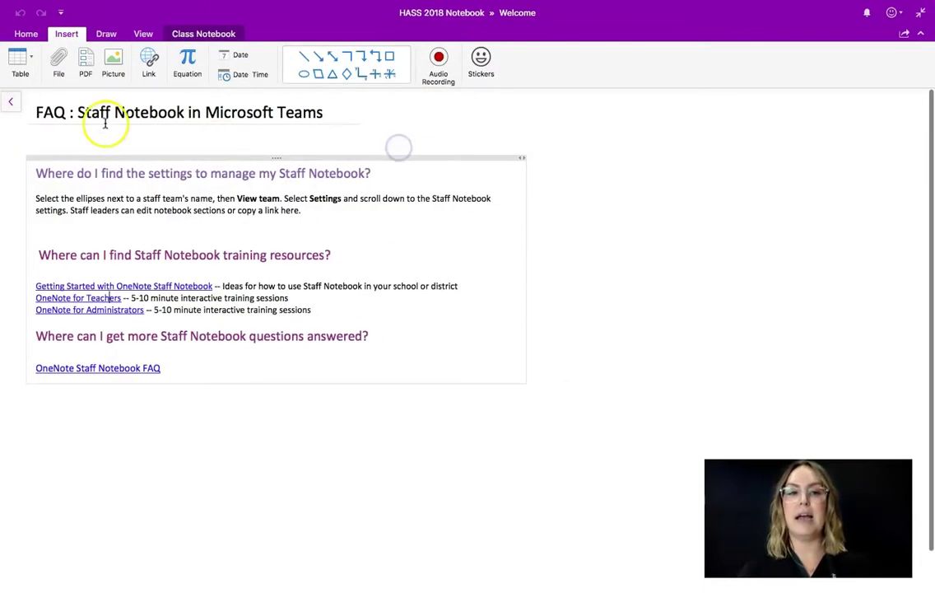
pyautogui.click(13, 99)
pyautogui.click(408, 172)
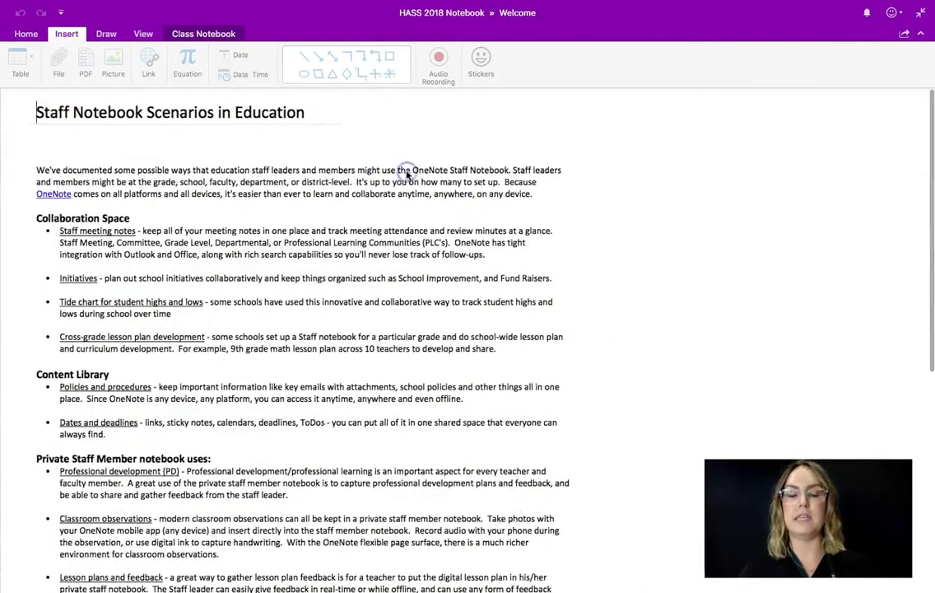
pyautogui.click(13, 100)
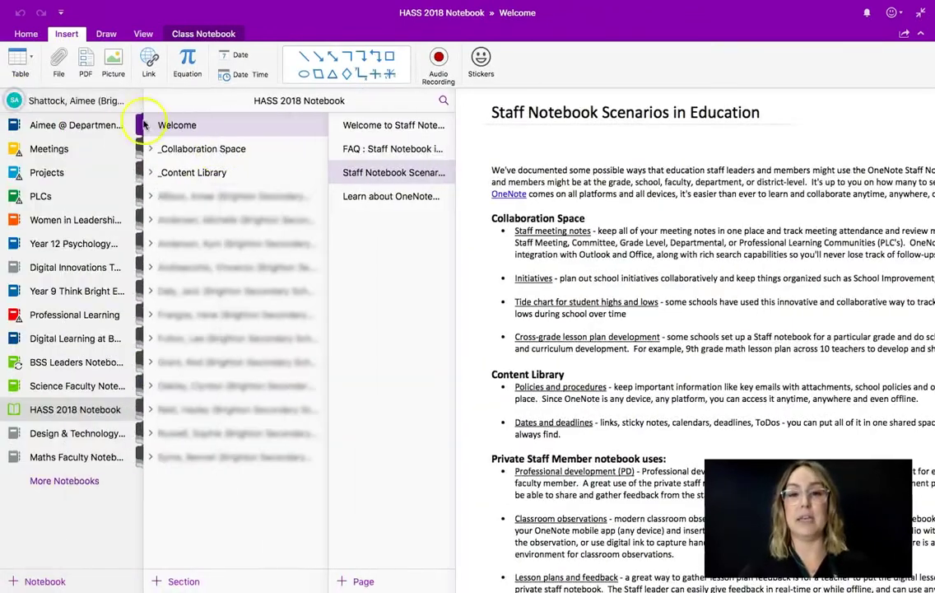
pyautogui.click(371, 203)
pyautogui.click(15, 102)
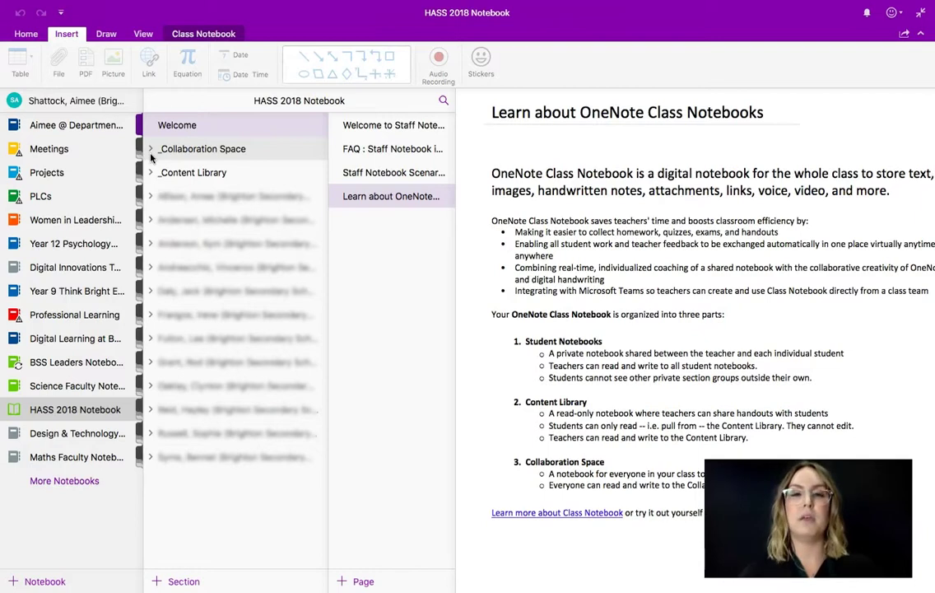
# Expand the _Collaboration Space group and open its Agendas and Minutes 2019 section.
pyautogui.click(150, 151)
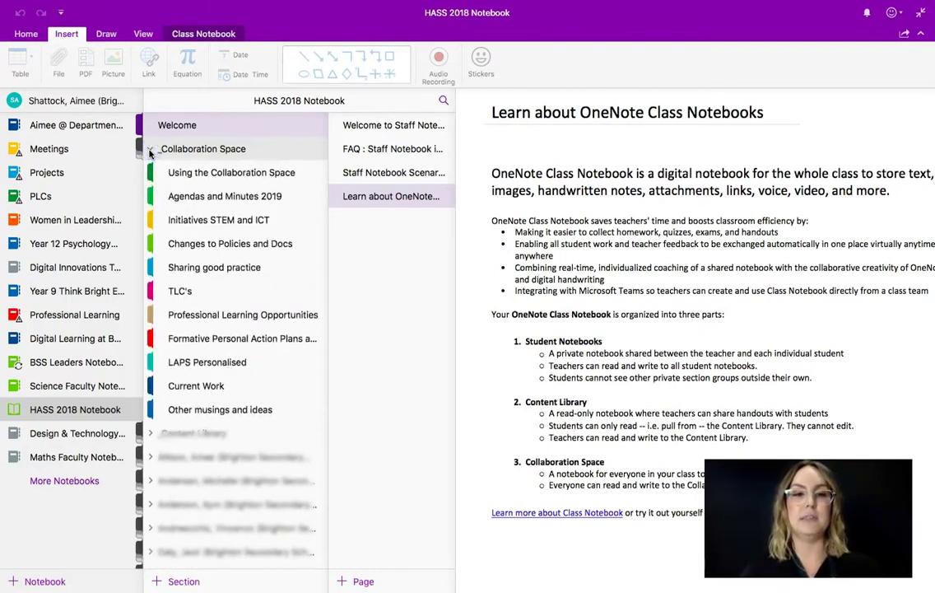
pyautogui.click(149, 151)
pyautogui.click(152, 152)
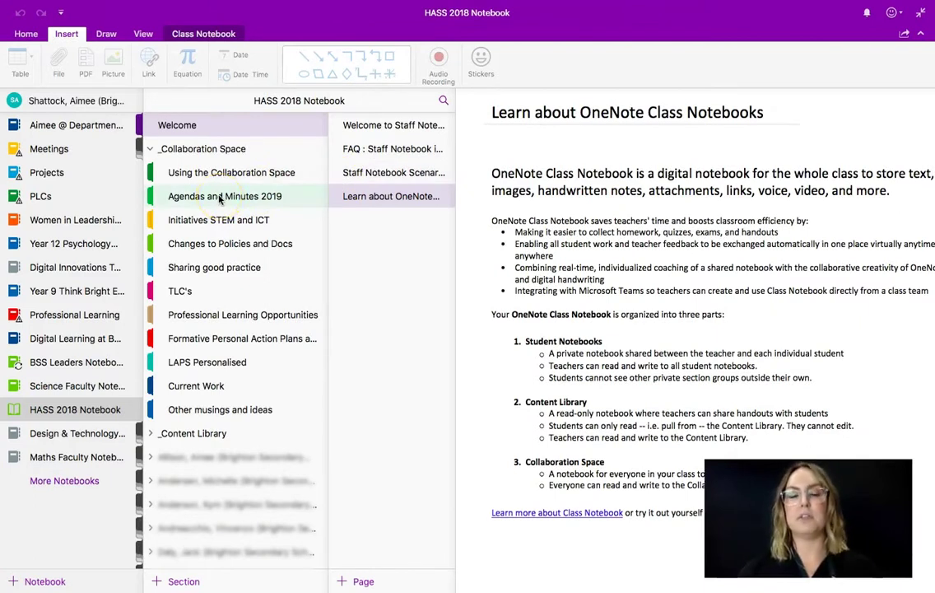
pyautogui.click(220, 197)
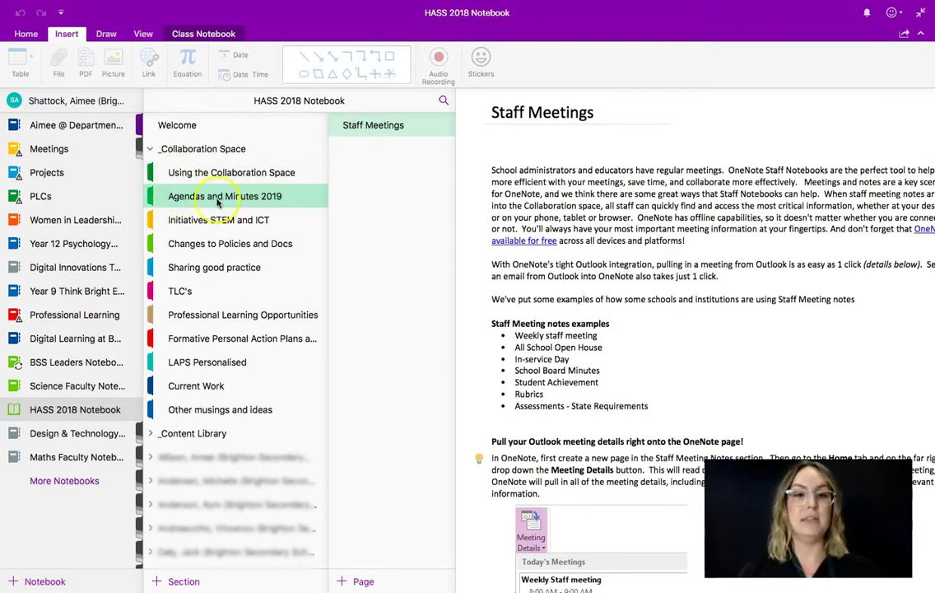
# Add a page titled '20.11.18' with the note 'Put agenda in here'.
pyautogui.click(371, 582)
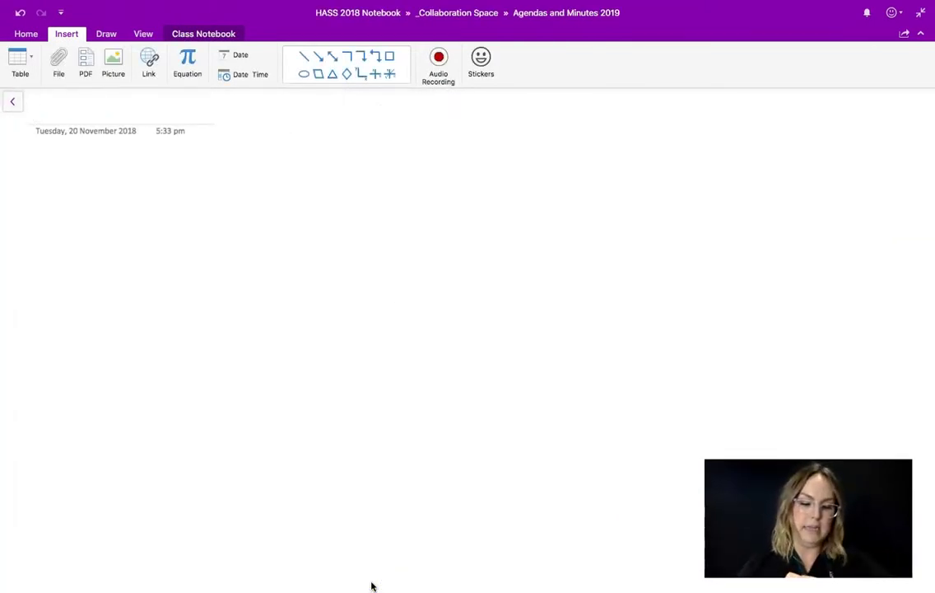
pyautogui.write('20.11.1')
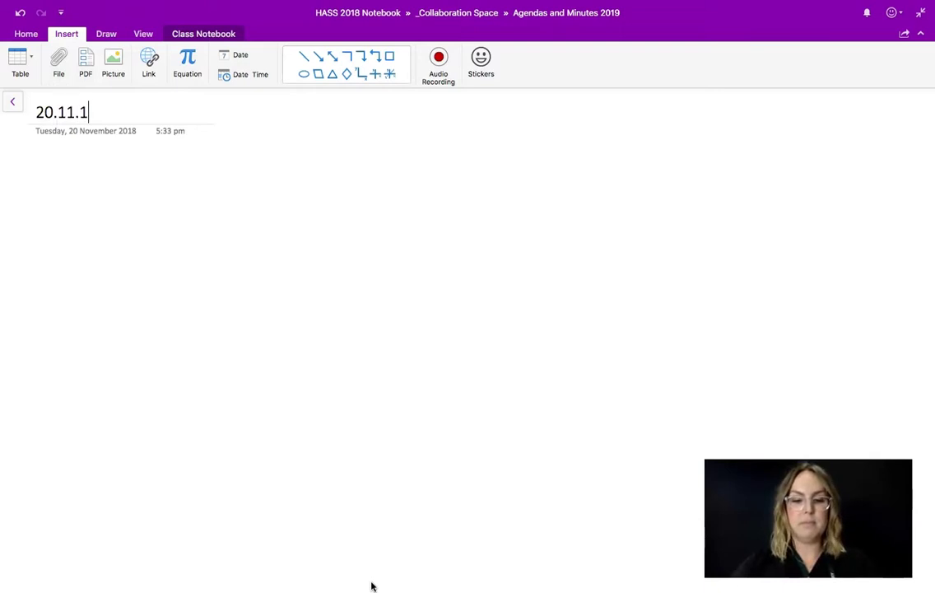
pyautogui.write('8')
pyautogui.press('Return')
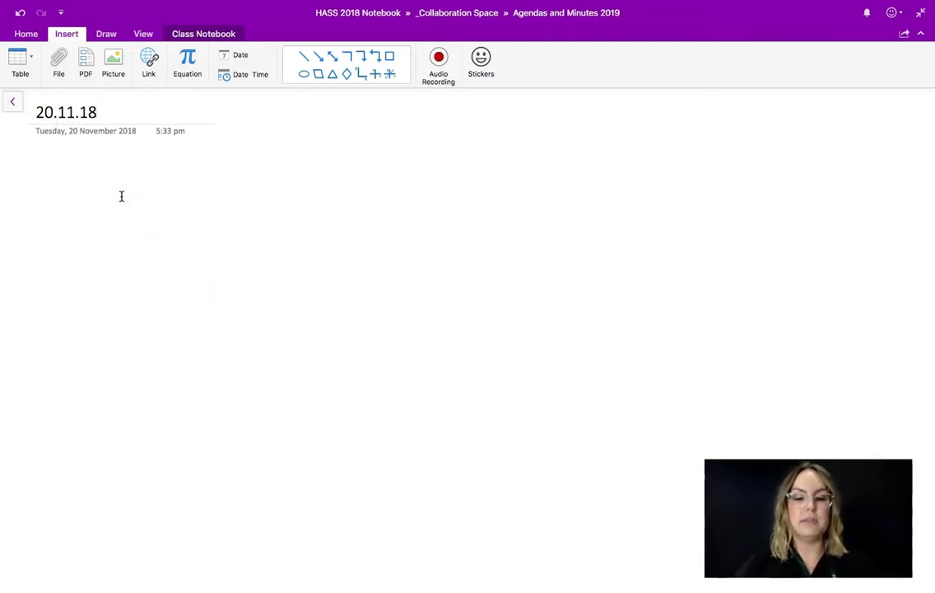
pyautogui.write('Put agenda ')
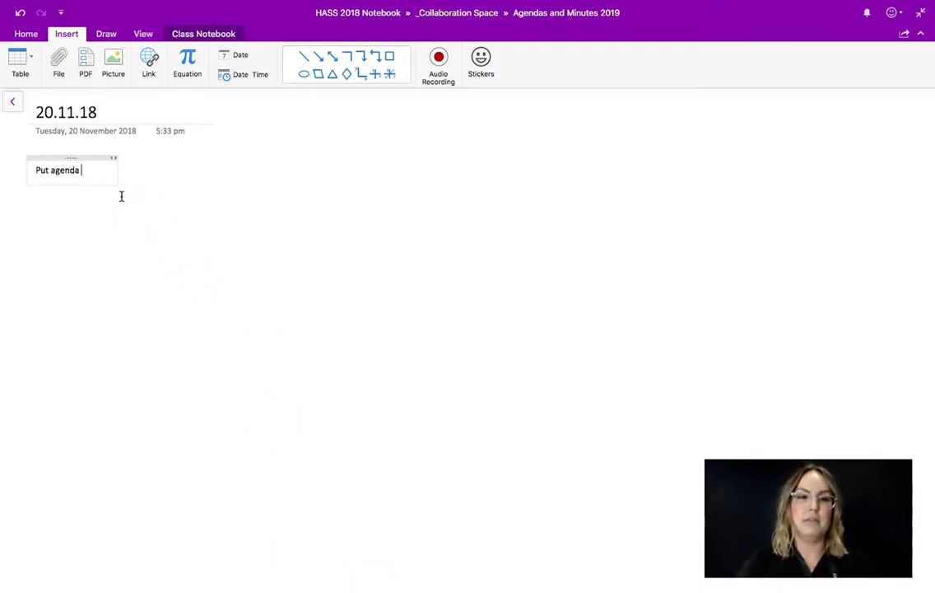
pyautogui.write('in here')
# Bring the notebook and section lists back beside the new 20.11.18 page.
pyautogui.click(13, 103)
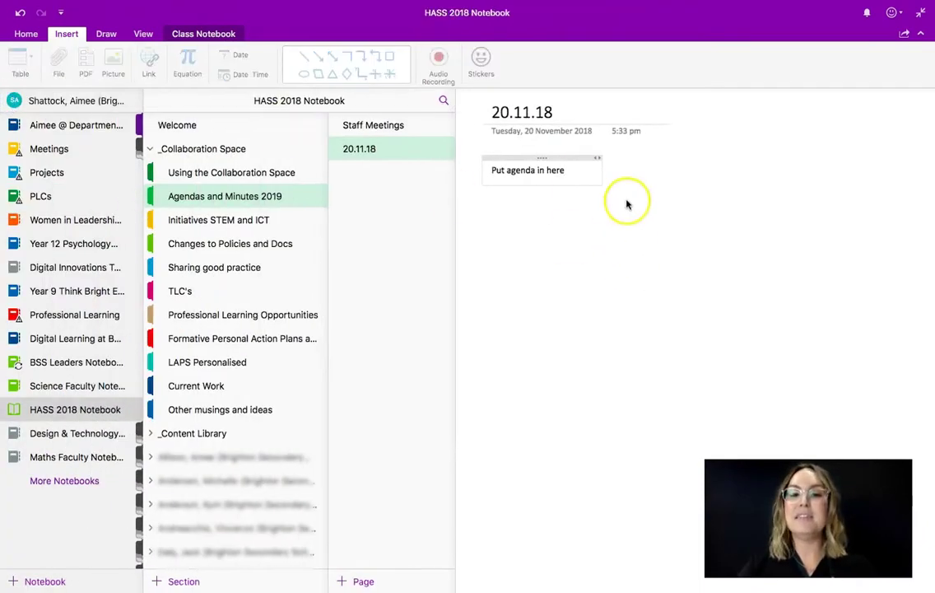
pyautogui.click(612, 192)
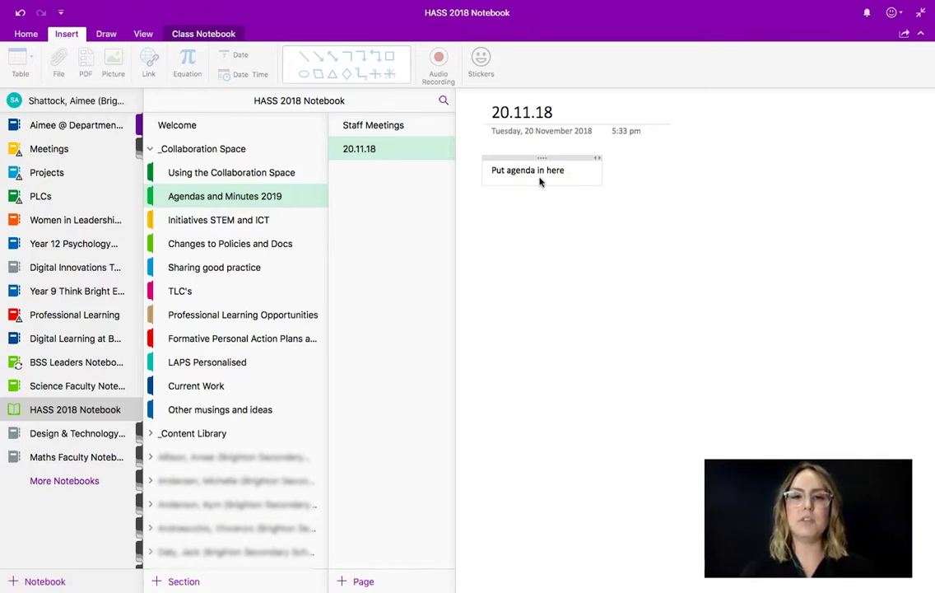
pyautogui.click(581, 169)
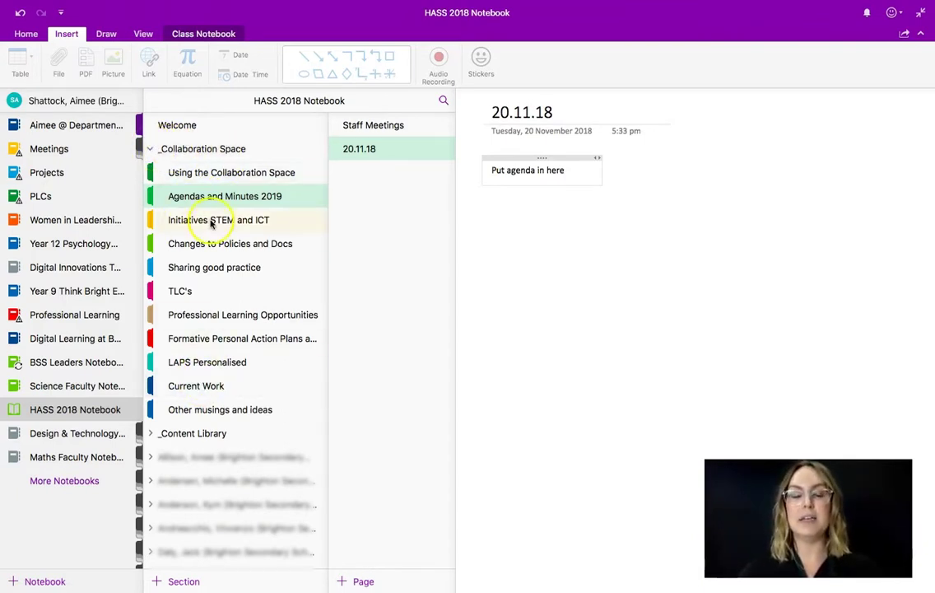
pyautogui.scroll(-2, 211, 223)
pyautogui.scroll(1, 211, 223)
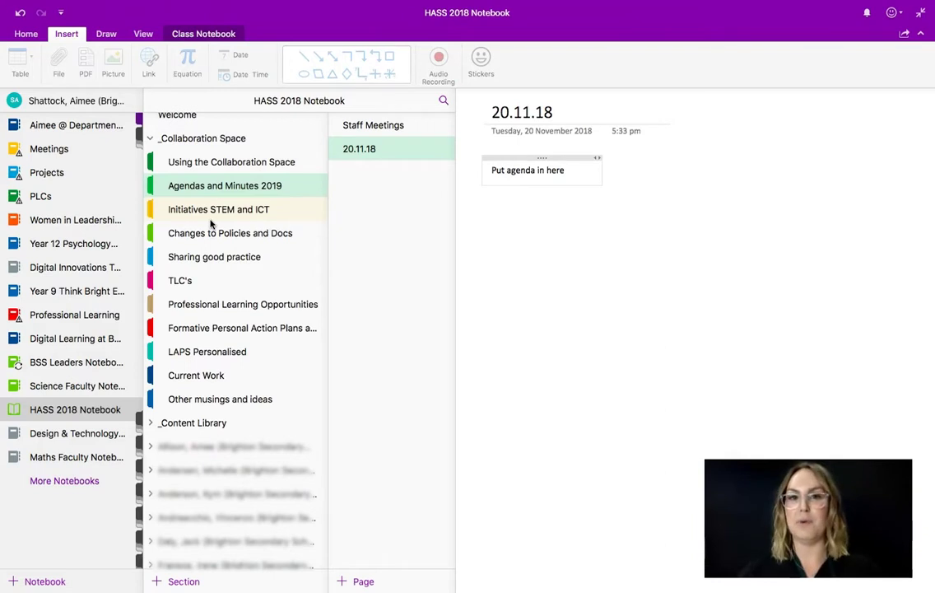
# Collapse _Collaboration Space and expand the _Content Library section group.
pyautogui.click(148, 140)
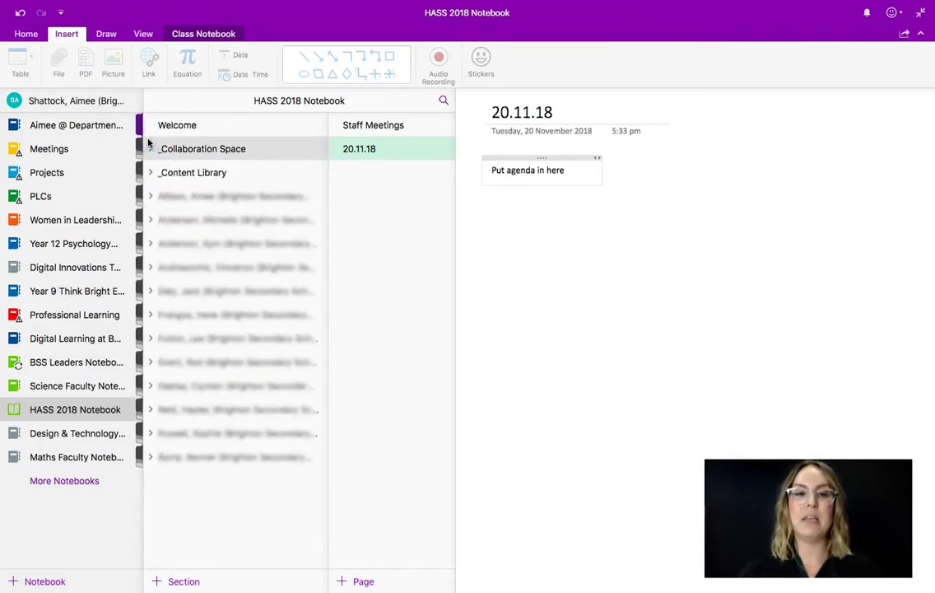
pyautogui.click(150, 175)
pyautogui.click(150, 175)
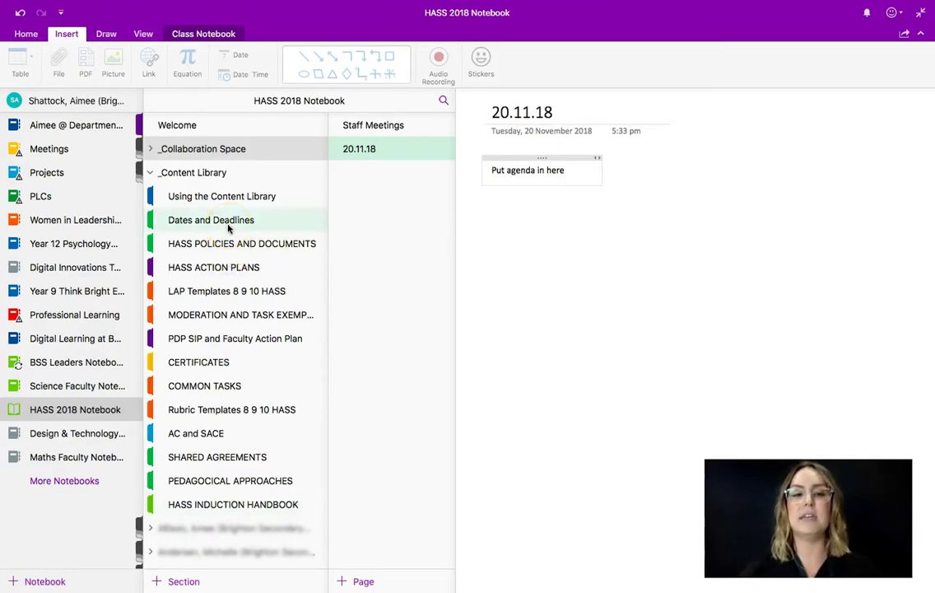
# Look through Content Library sections like SHARED AGREEMENTS, then open HASS POLICIES AND DOCUMENTS.
pyautogui.click(215, 293)
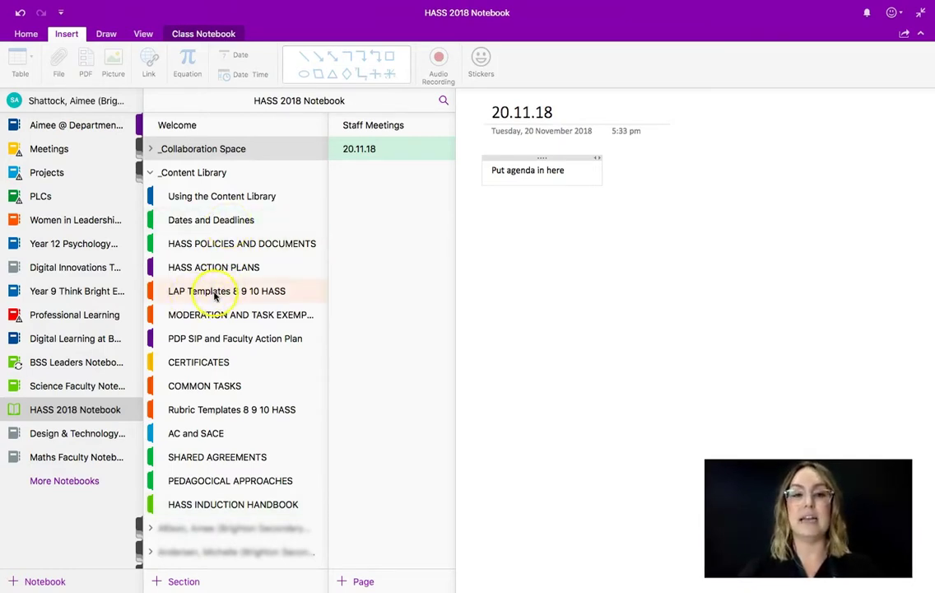
pyautogui.click(223, 296)
pyautogui.scroll(-1, 200, 299)
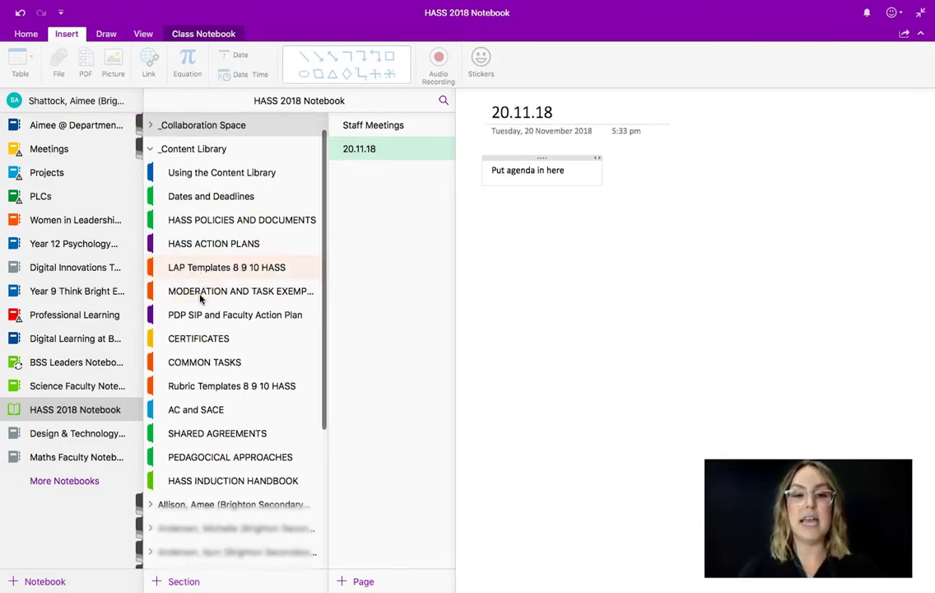
pyautogui.click(219, 361)
pyautogui.scroll(-1, 219, 365)
pyautogui.click(212, 388)
pyautogui.click(206, 434)
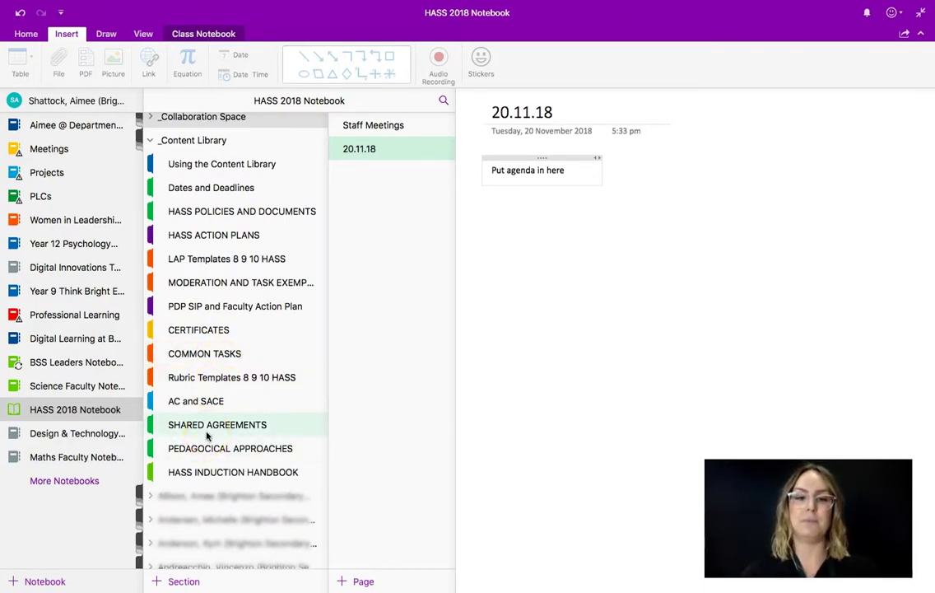
pyautogui.click(211, 213)
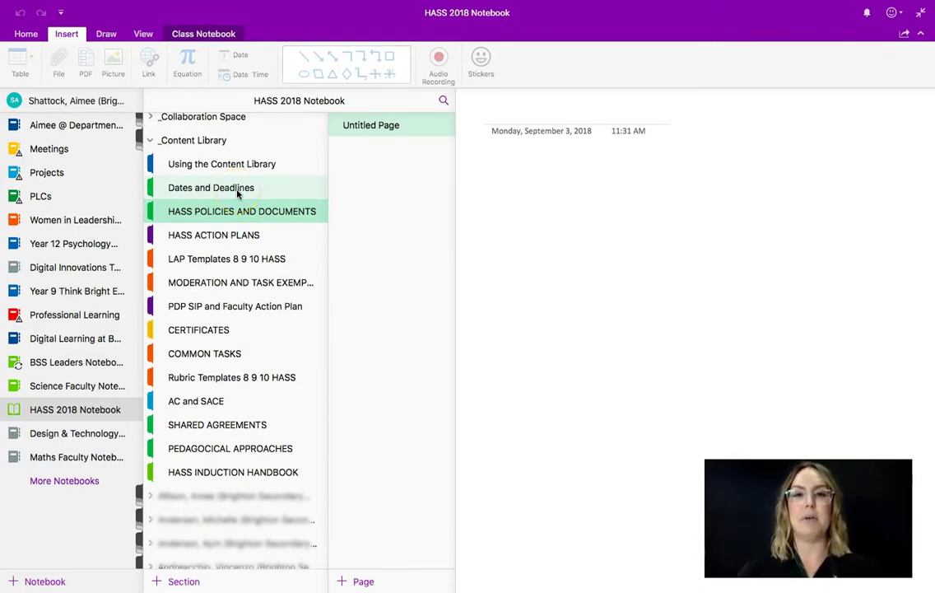
# Collapse _Content Library so the staff members' sections are listed below it.
pyautogui.click(152, 144)
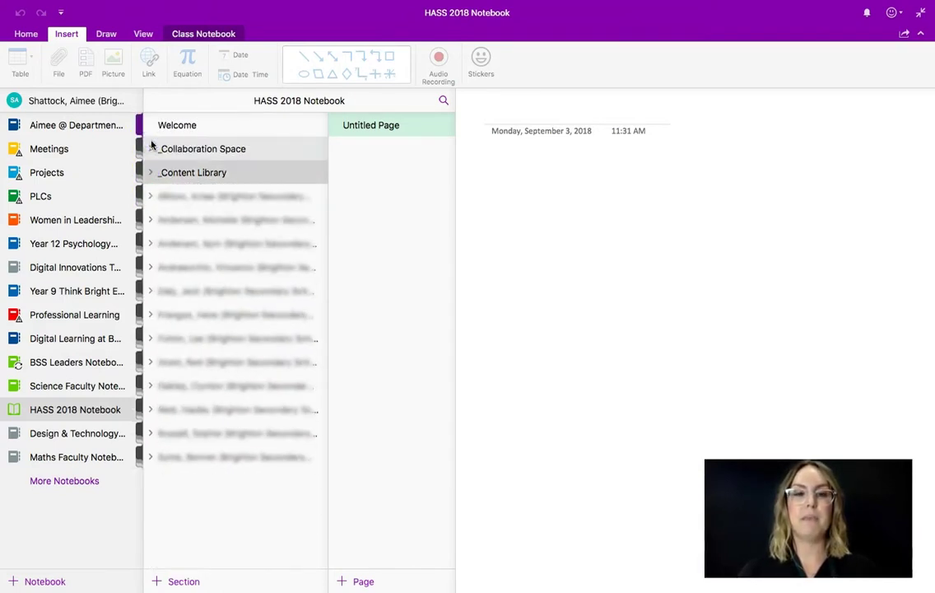
pyautogui.click(156, 191)
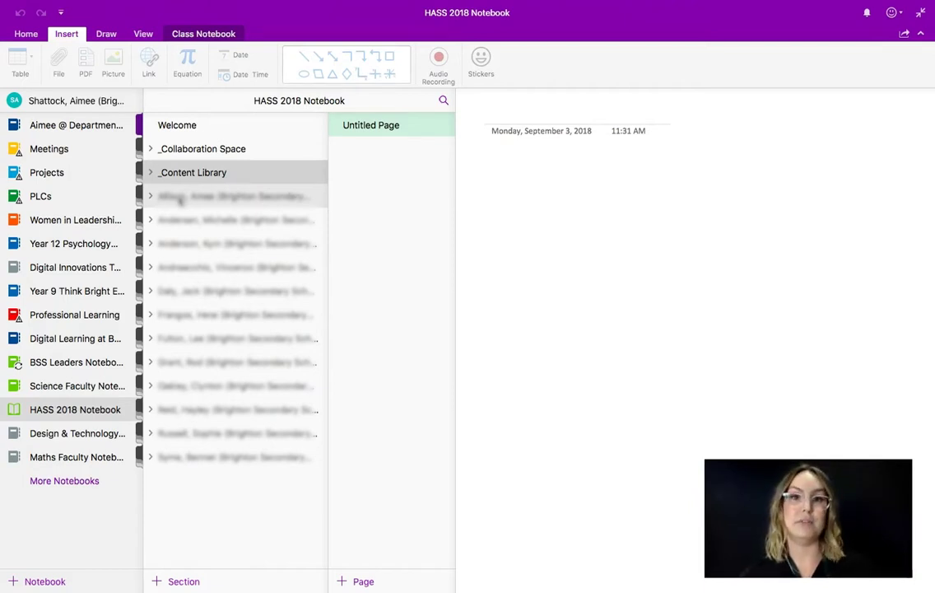
# Widen the notebook and section lists, then return to the Welcome section.
pyautogui.click(150, 196)
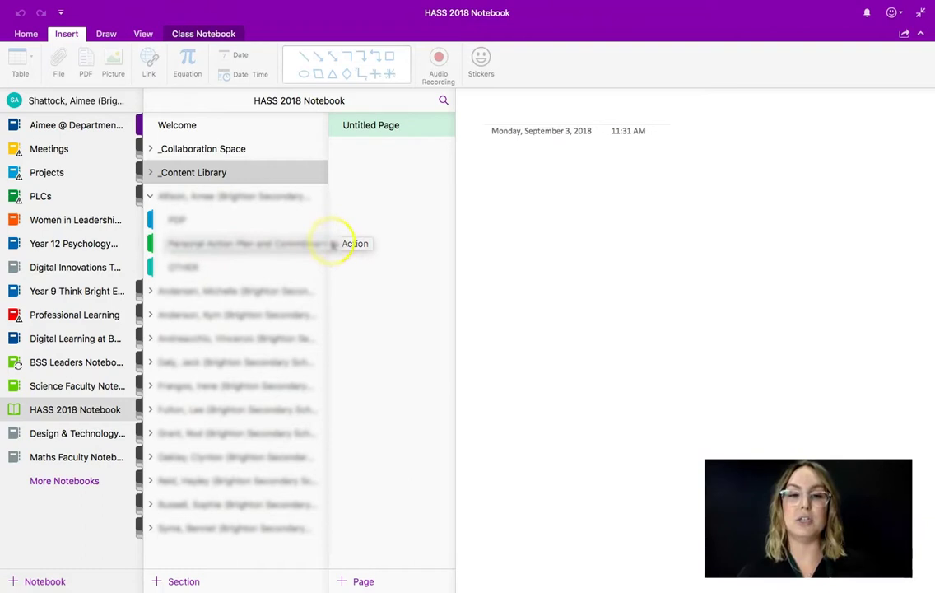
pyautogui.moveTo(327, 240); pyautogui.dragTo(377, 237)
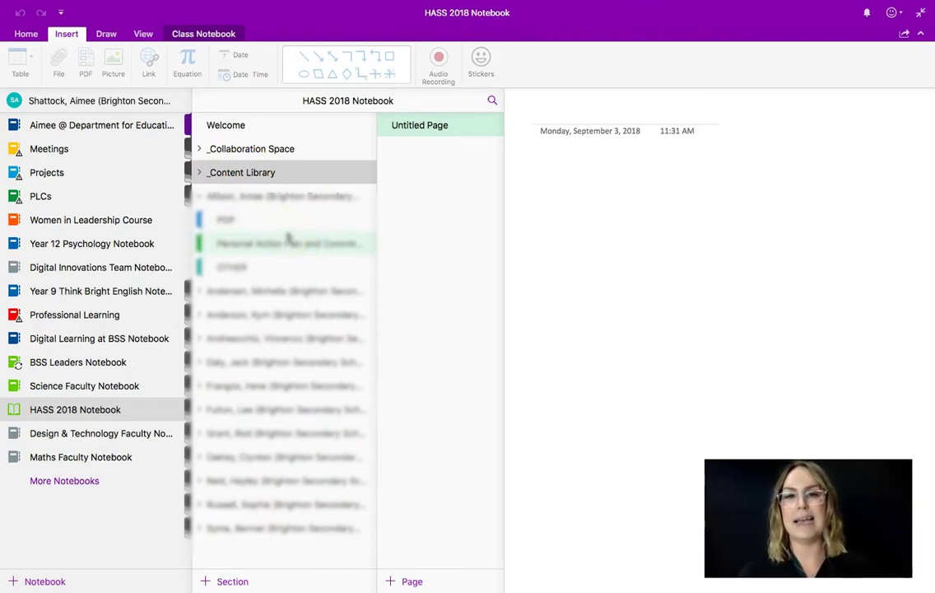
pyautogui.click(200, 197)
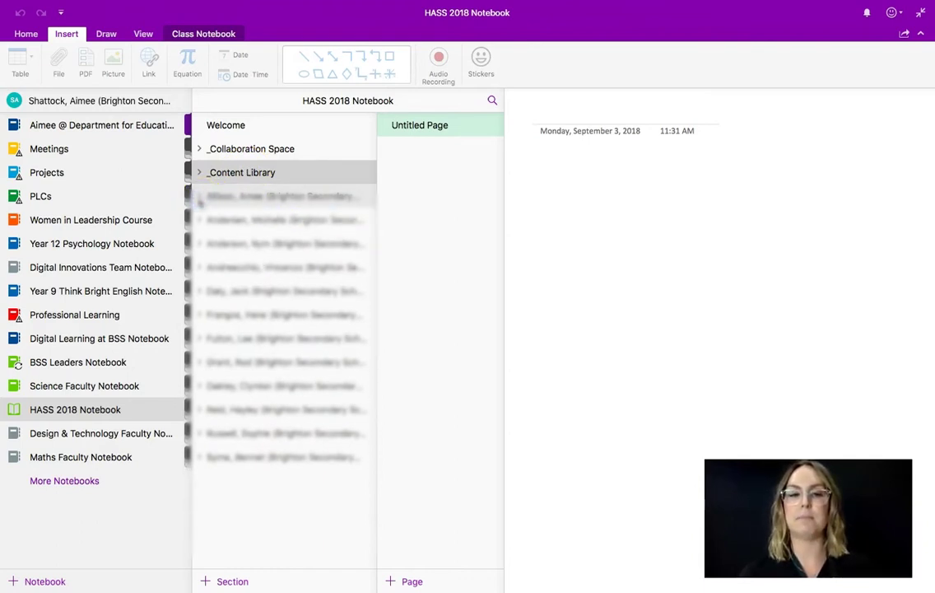
pyautogui.click(206, 135)
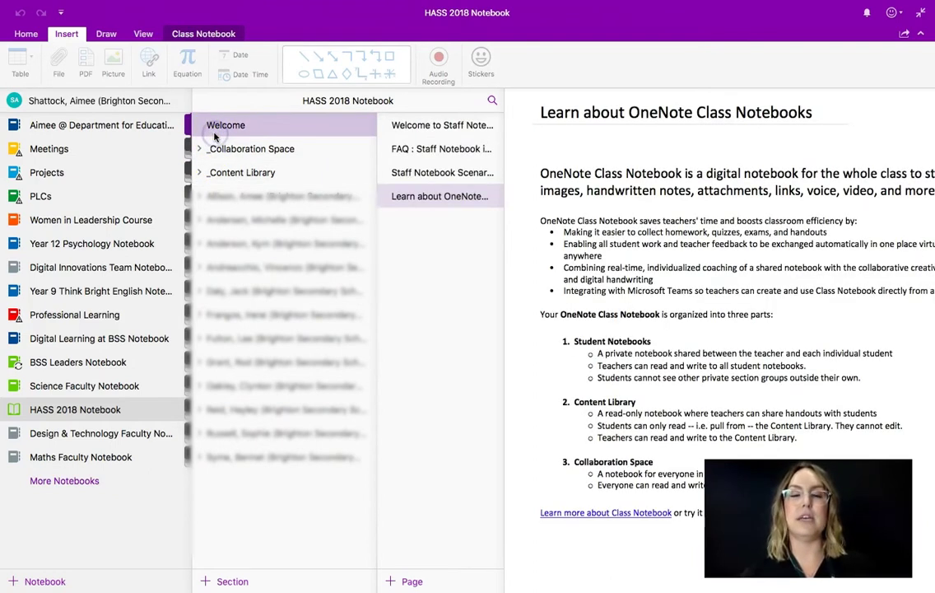